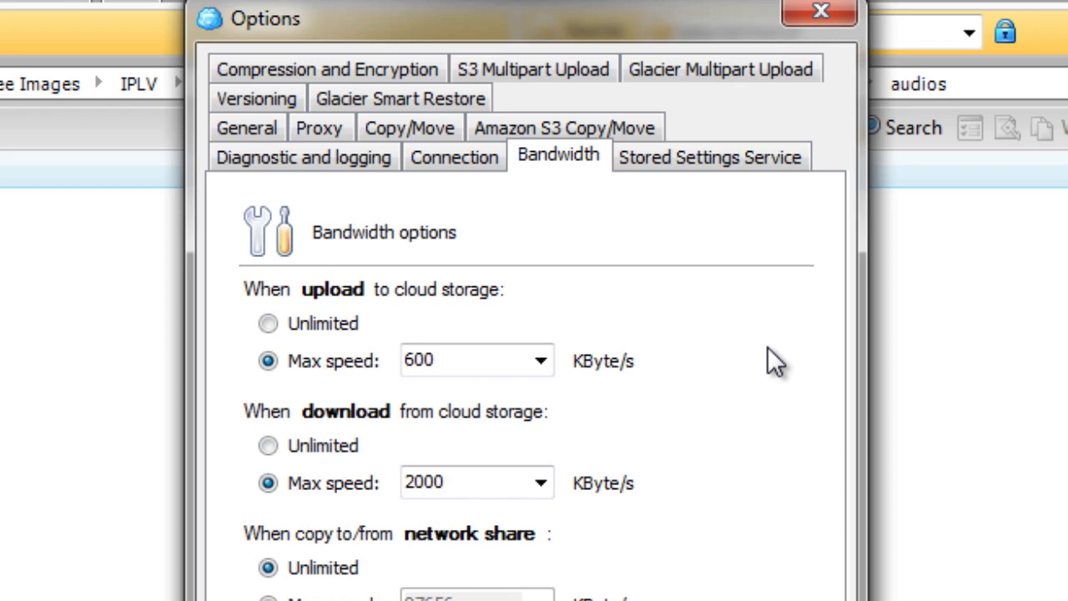
# Step: Set both the upload and download bandwidth for cloud storage to Unlimited
pyautogui.click(329, 323)
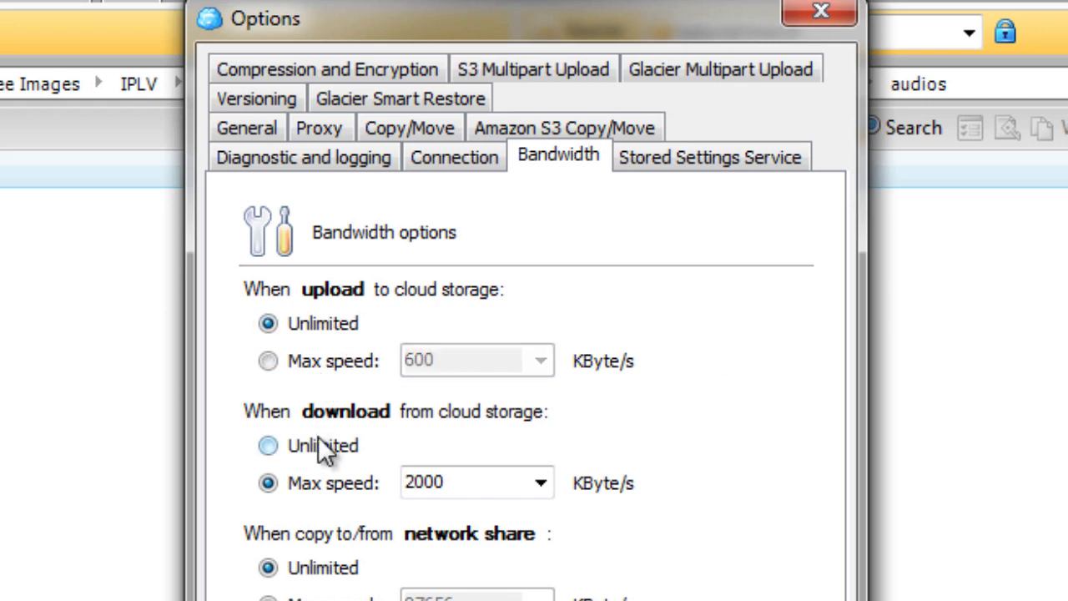
pyautogui.click(342, 446)
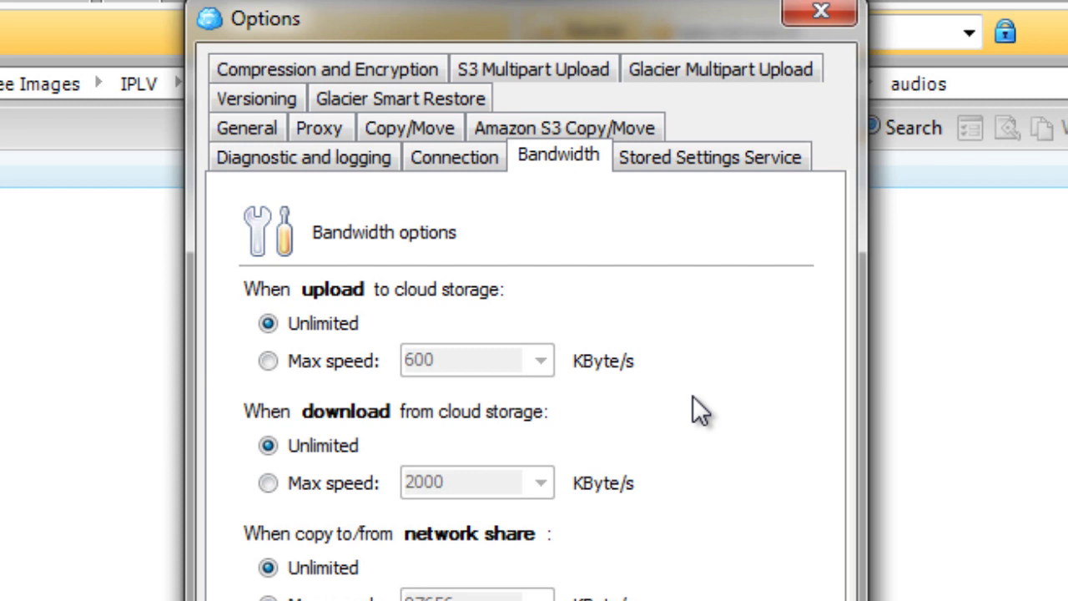
# Step: Limit the upload speed to cloud storage to a maximum of 750 KByte/s
pyautogui.click(280, 363)
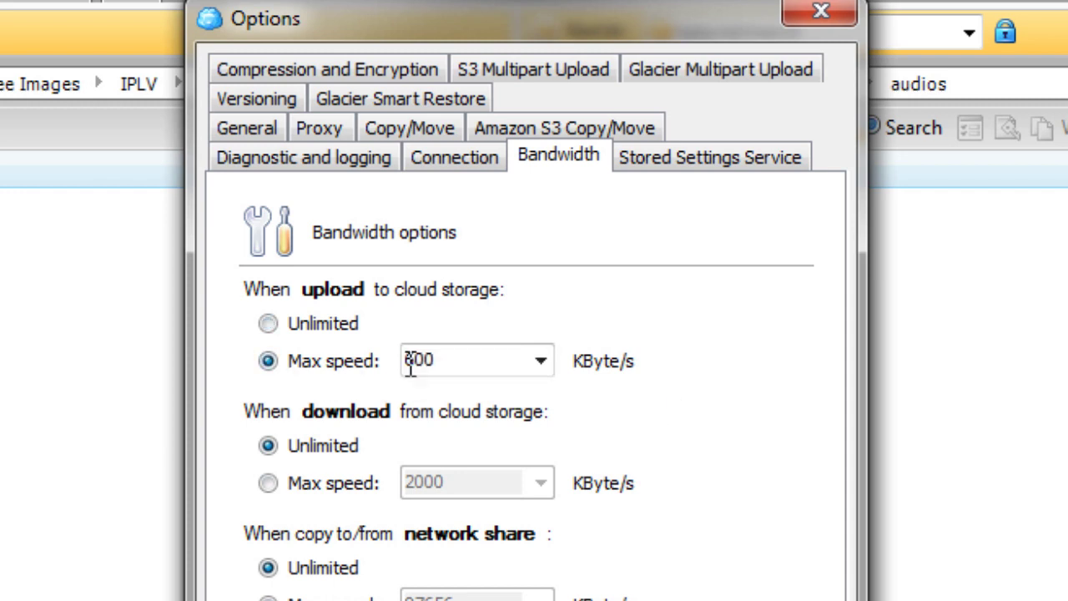
pyautogui.click(540, 359)
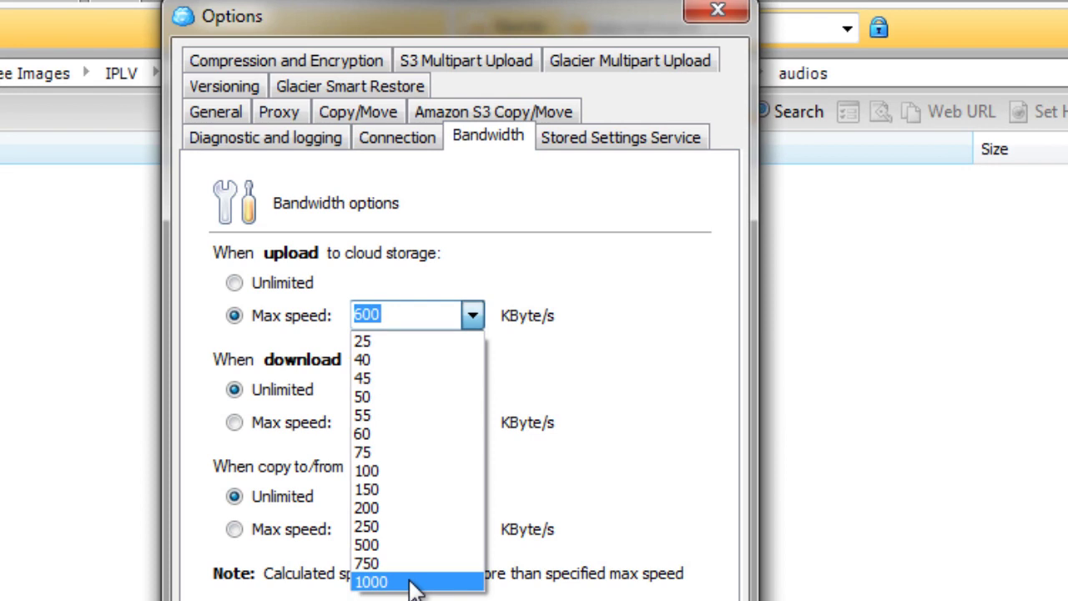
pyautogui.click(414, 582)
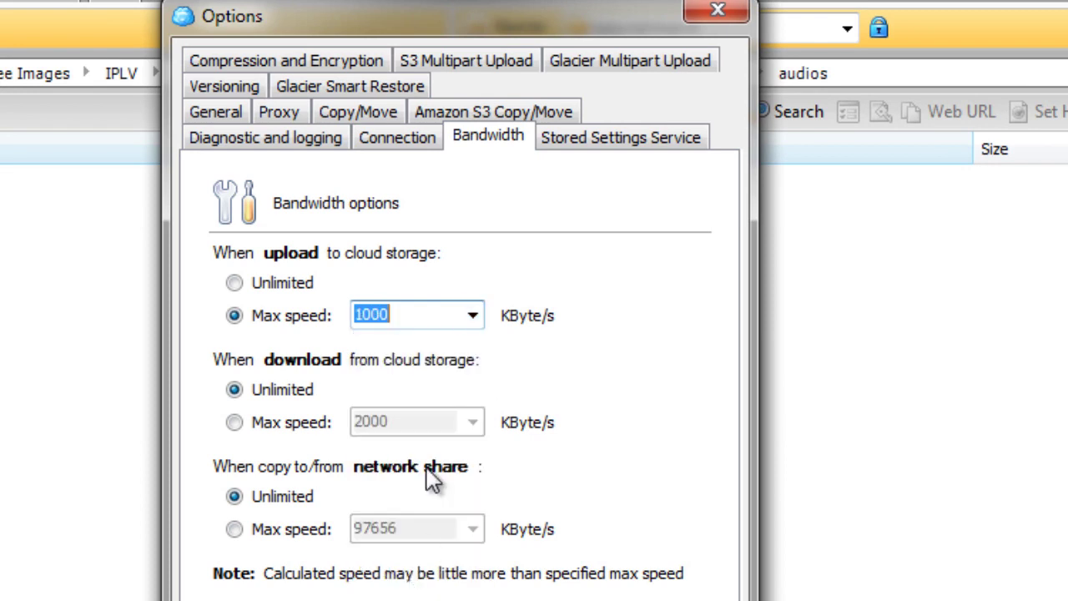
pyautogui.click(474, 315)
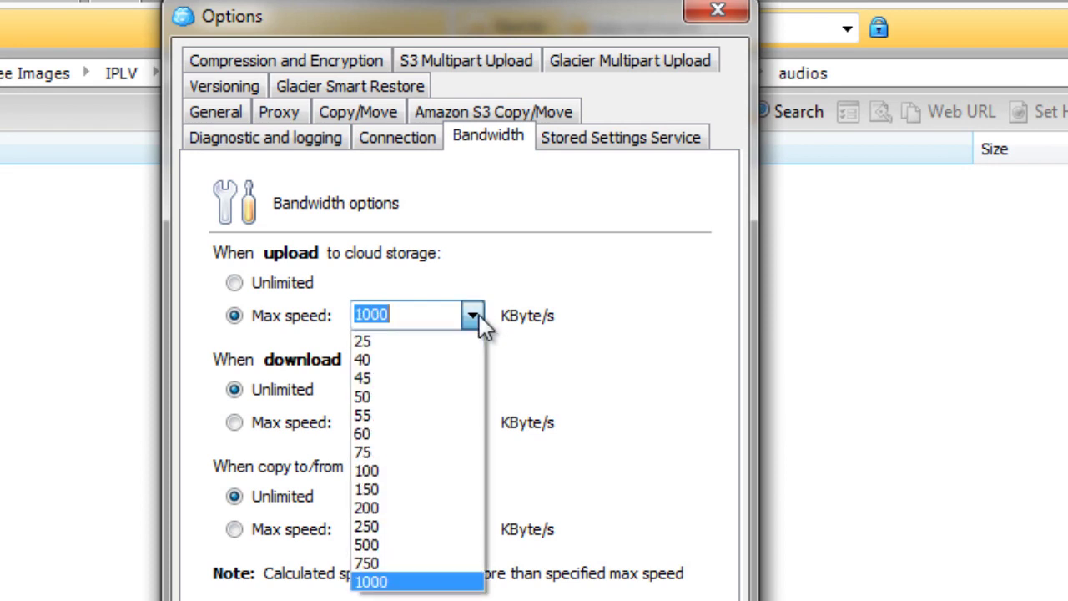
pyautogui.click(406, 564)
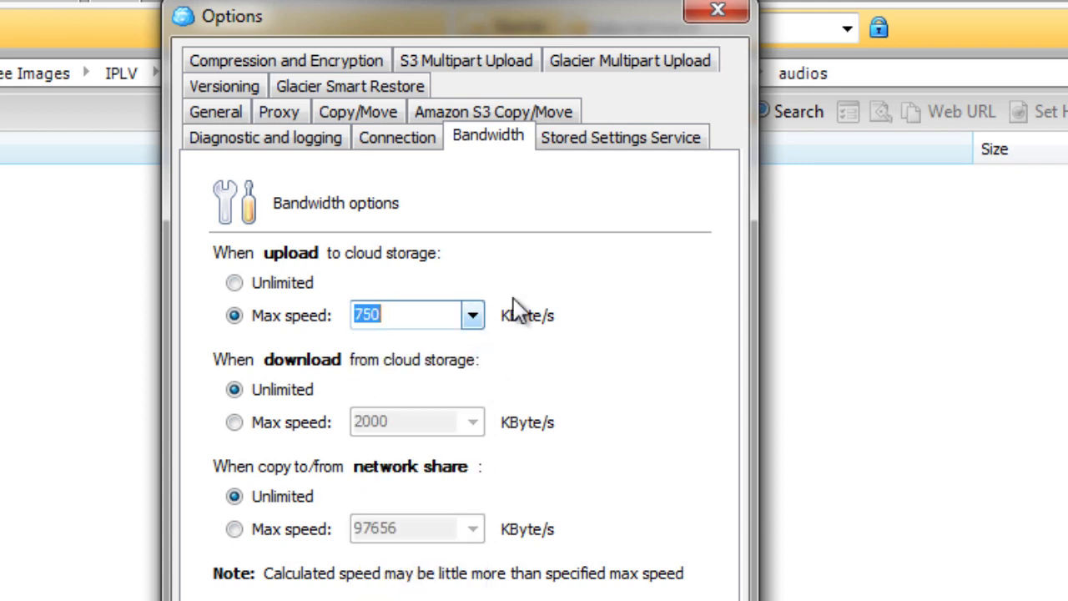
pyautogui.click(474, 317)
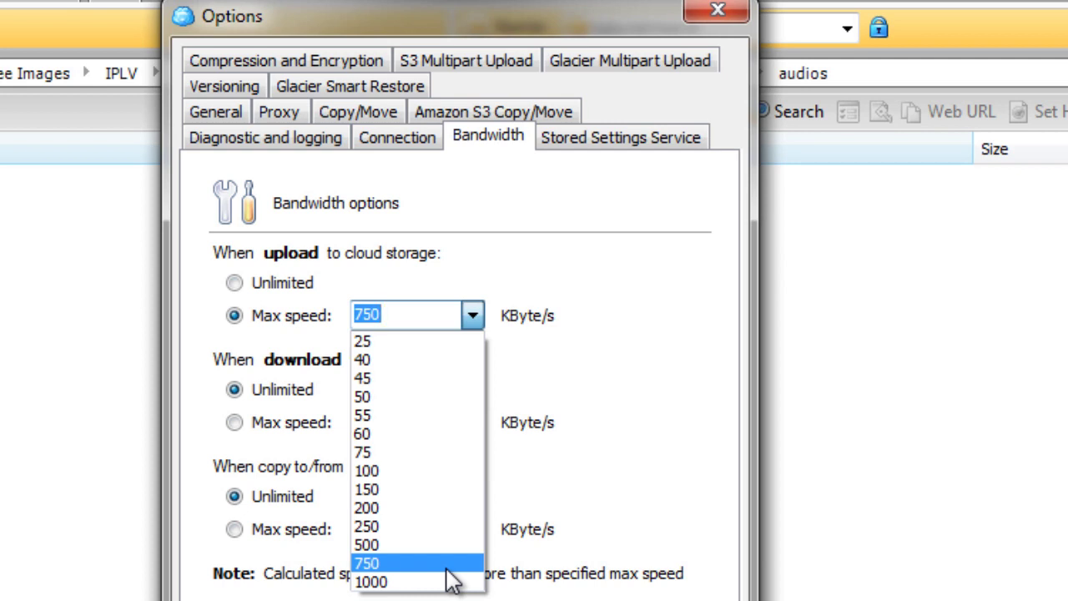
pyautogui.click(450, 563)
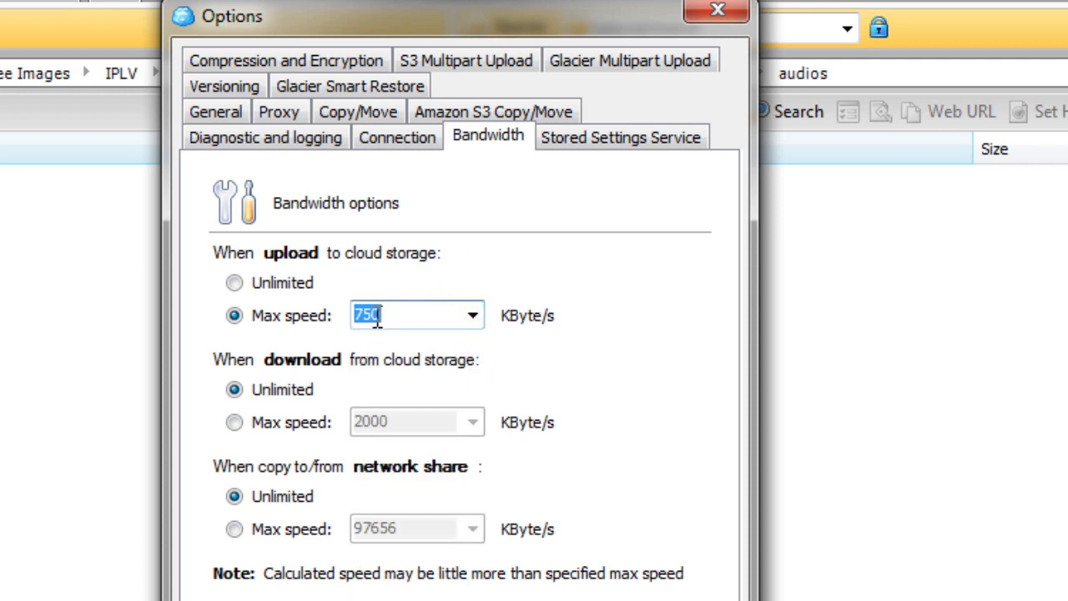
# Step: Limit the download speed from cloud storage to a maximum of 750 KByte/s
pyautogui.click(280, 423)
pyautogui.click(475, 422)
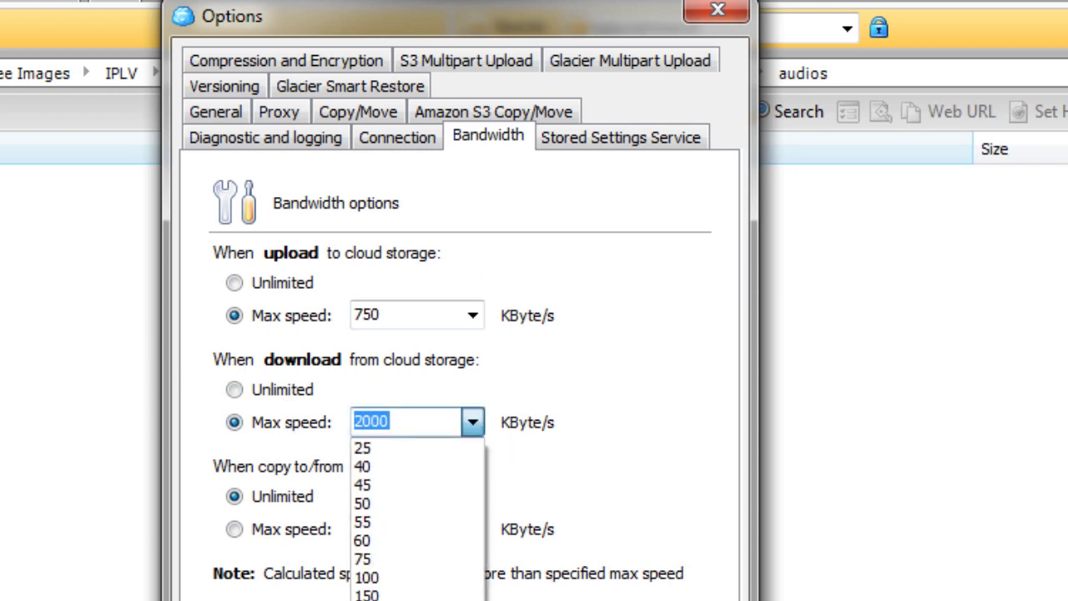
pyautogui.click(367, 600)
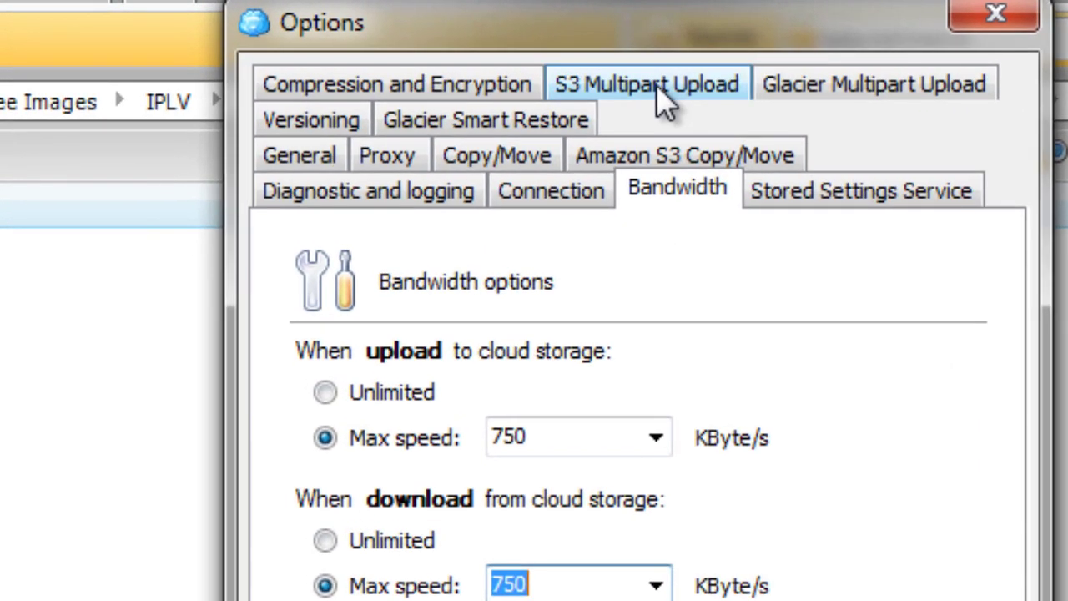
# Step: Review the chunk size in the S3 multipart upload options and close the options dialog
pyautogui.click(665, 99)
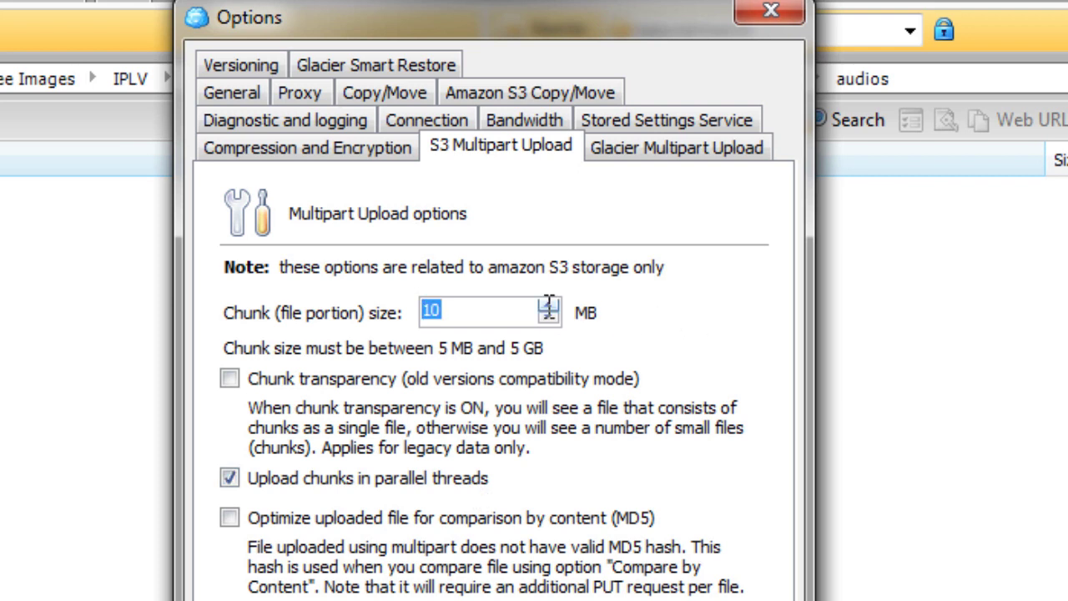
pyautogui.click(505, 302)
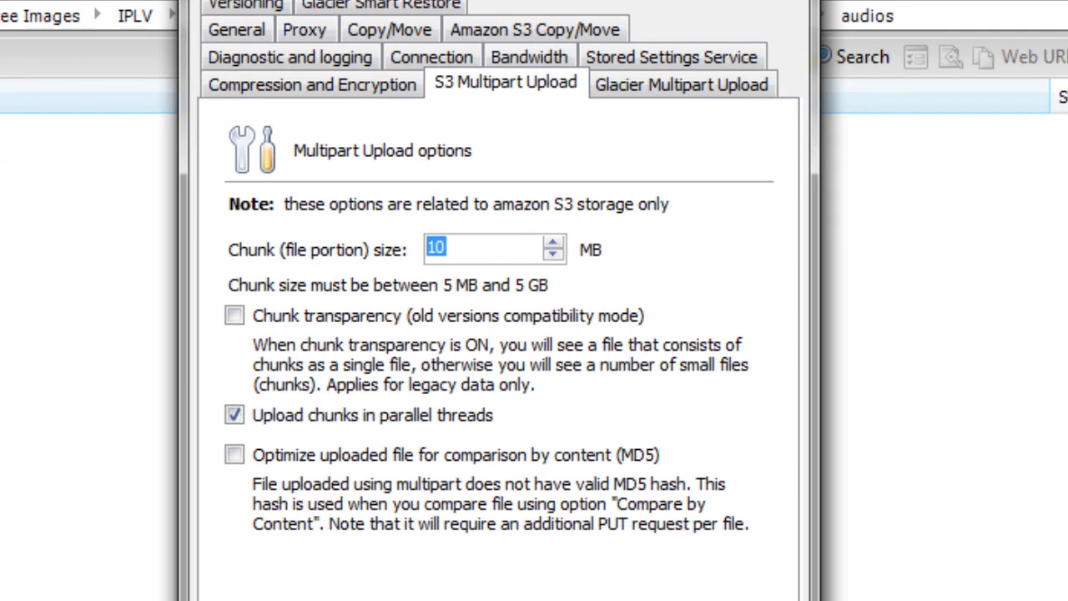
pyautogui.click(636, 599)
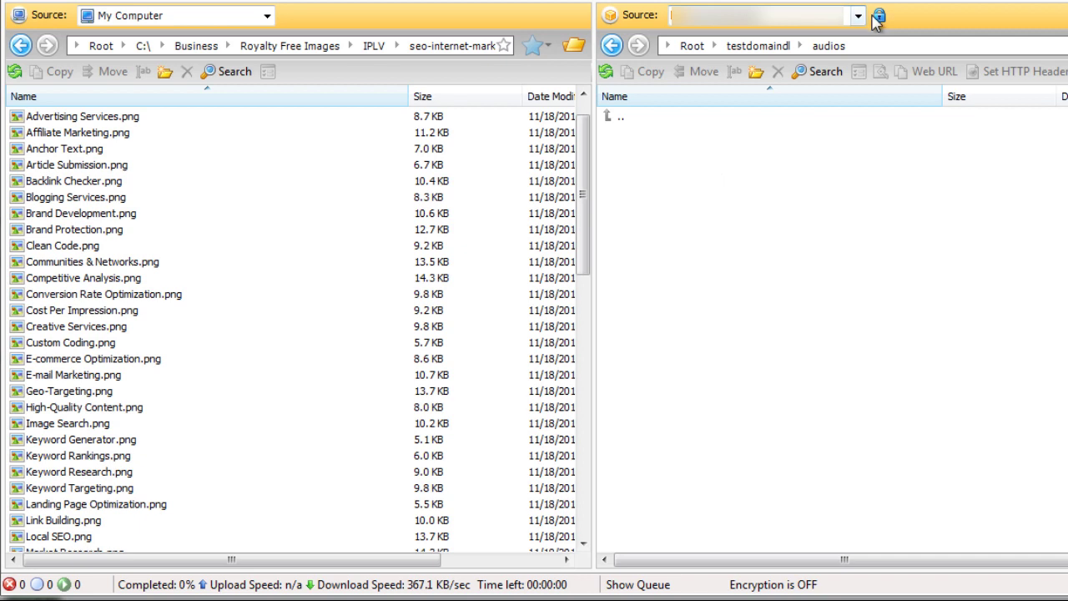
# Step: Go up from the audios folder to the testdomaindl bucket and open its images folder
pyautogui.doubleClick(608, 117)
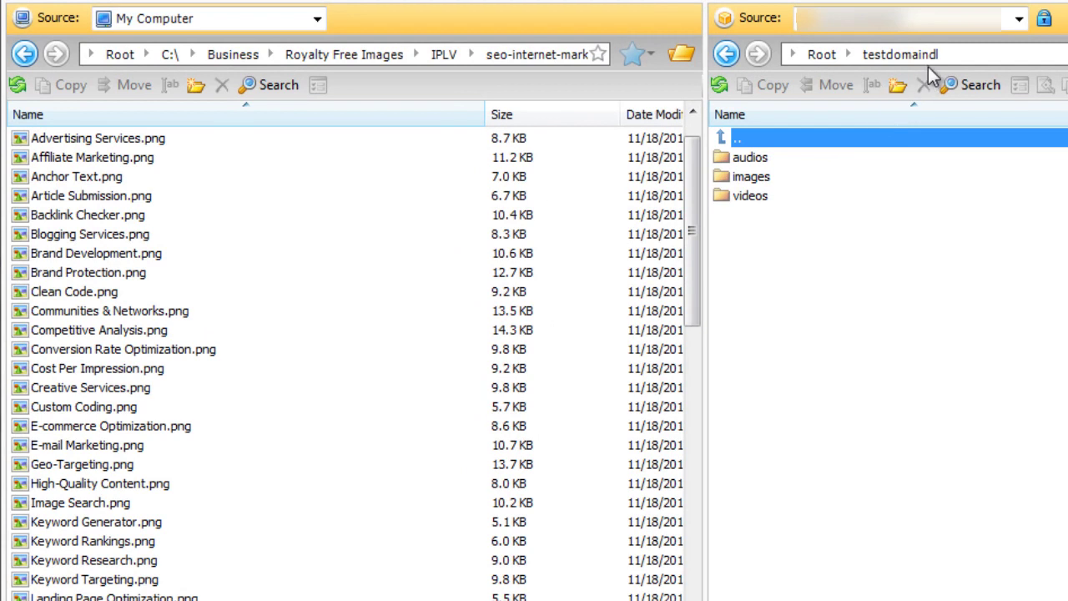
pyautogui.click(761, 159)
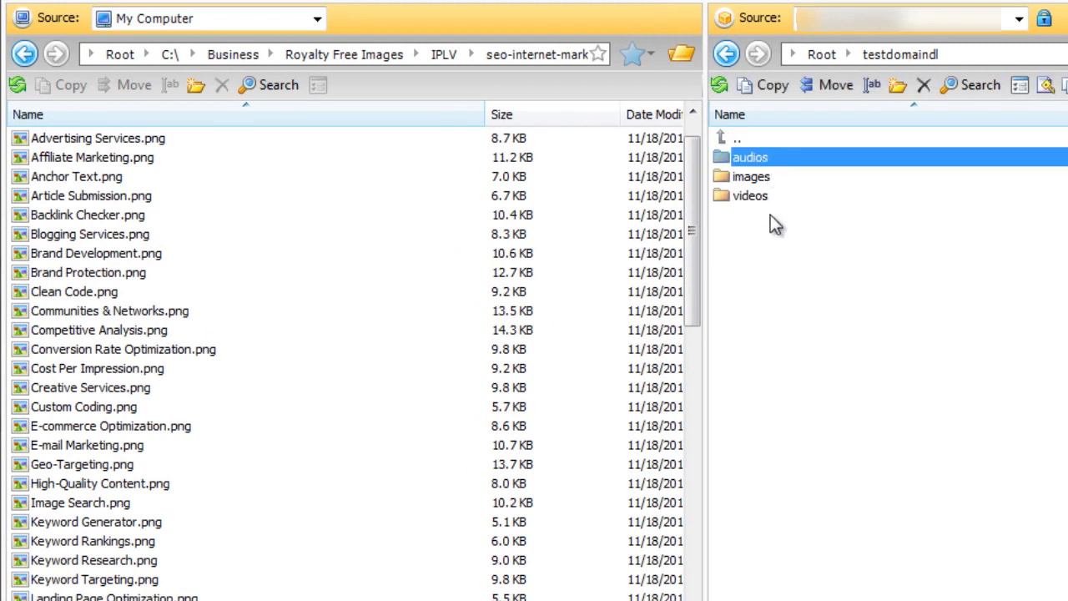
pyautogui.doubleClick(771, 176)
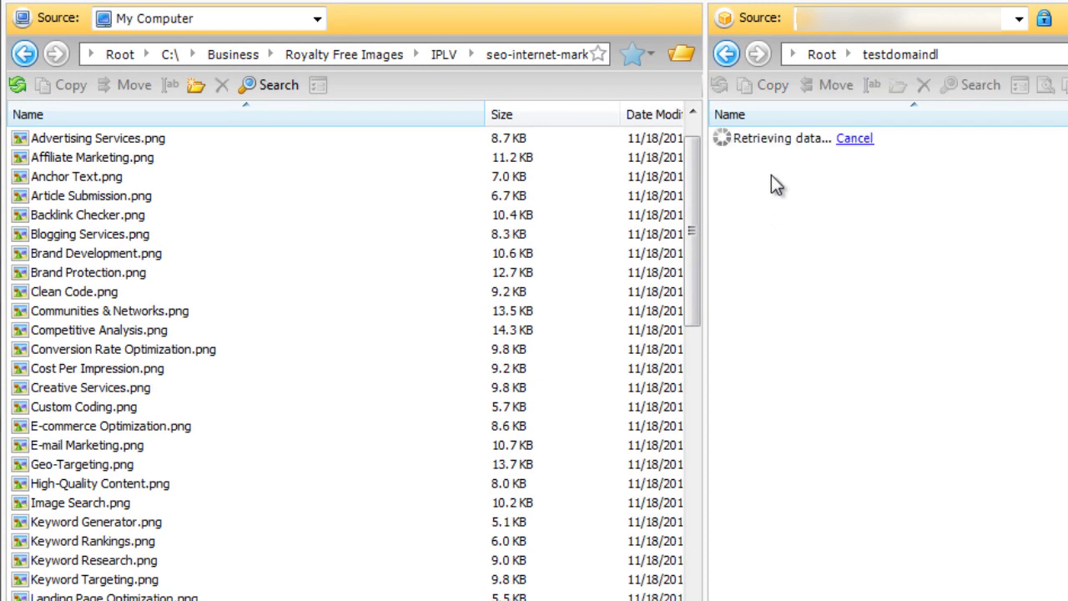
# Step: Select the continuous range of local files from Advertising Services.png through SEO Reports.png
pyautogui.click(307, 139)
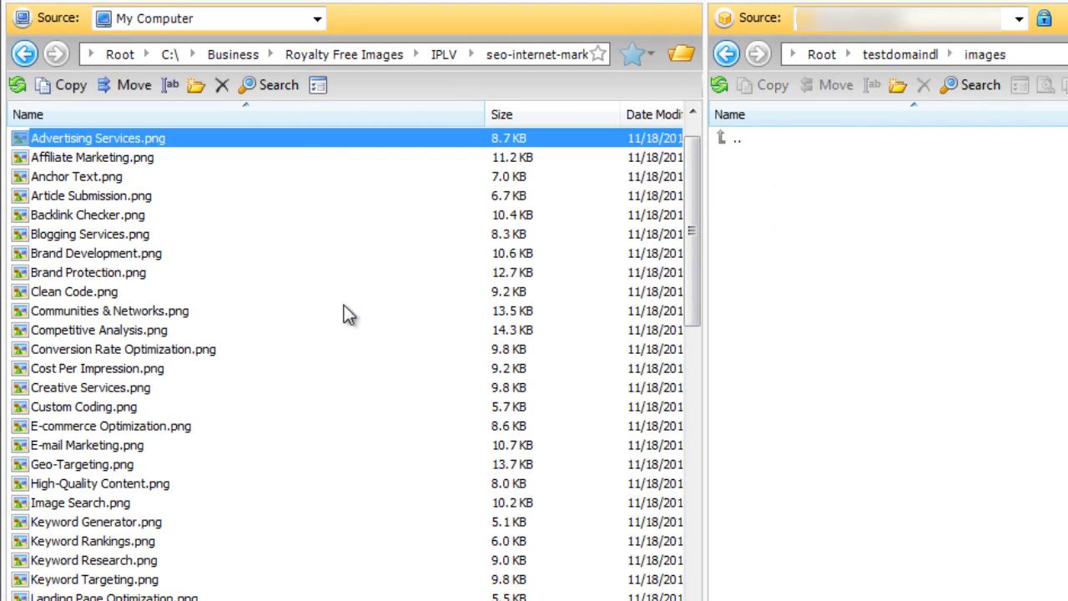
pyautogui.scroll(-5, 343, 305)
pyautogui.scroll(-5, 329, 433)
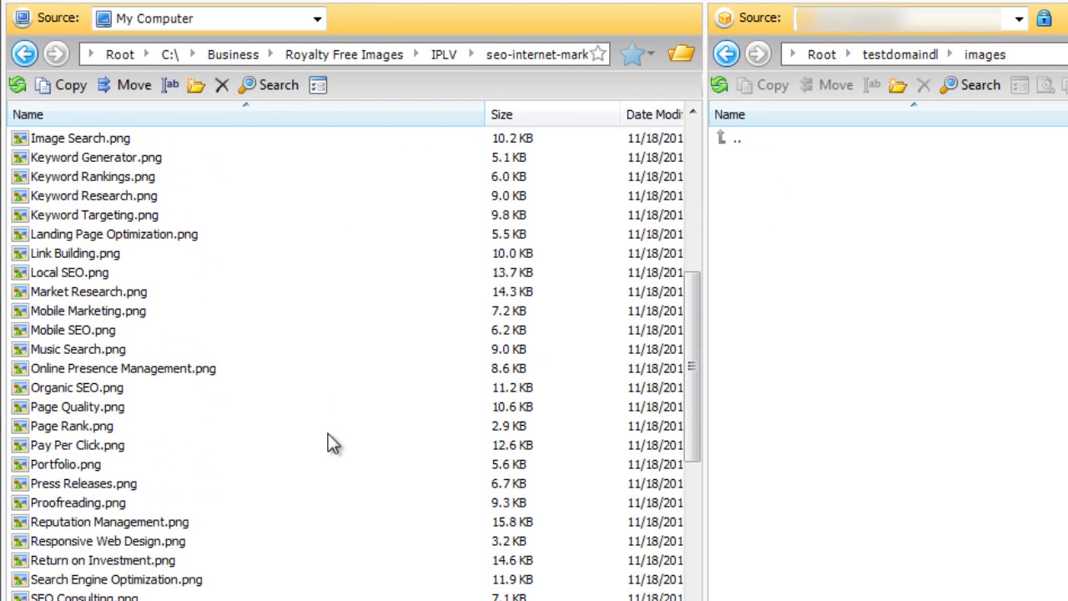
pyautogui.keyDown('shift'); pyautogui.click(433, 526); pyautogui.keyUp('shift')
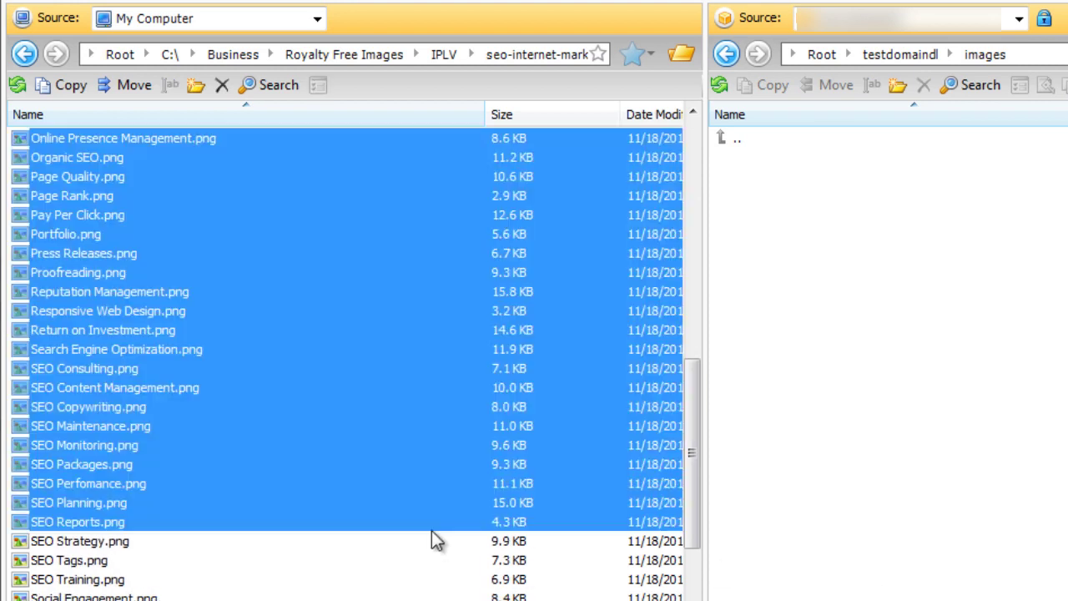
# Step: Select the local files from Geo-Targeting.png through Online Presence Management.png, and reduce the selection to Geo-Targeting.png
pyautogui.scroll(1, 476, 396)
pyautogui.scroll(4, 695, 294)
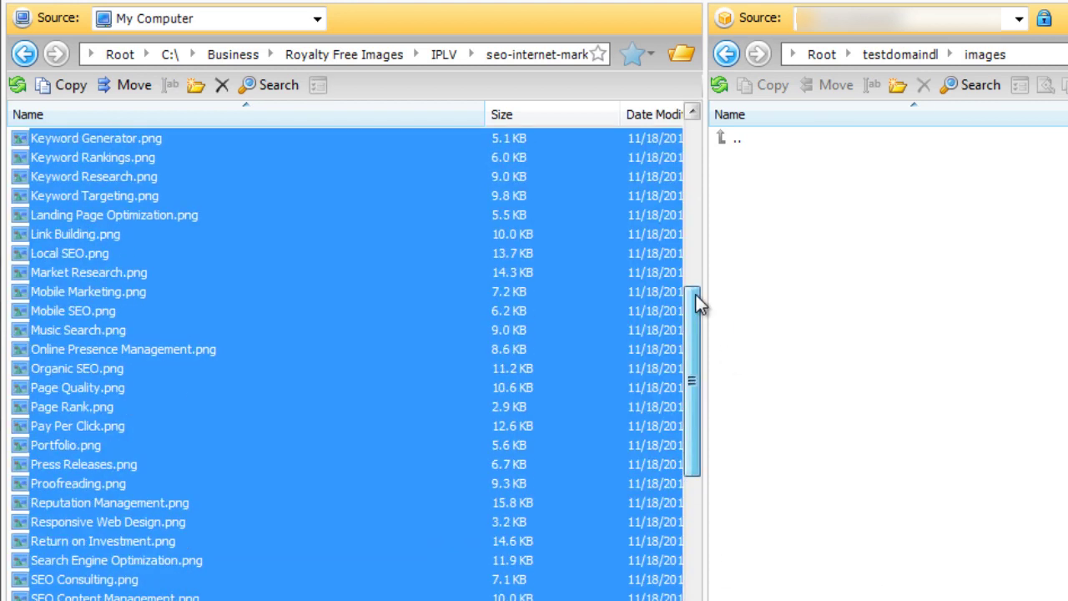
pyautogui.click(345, 200)
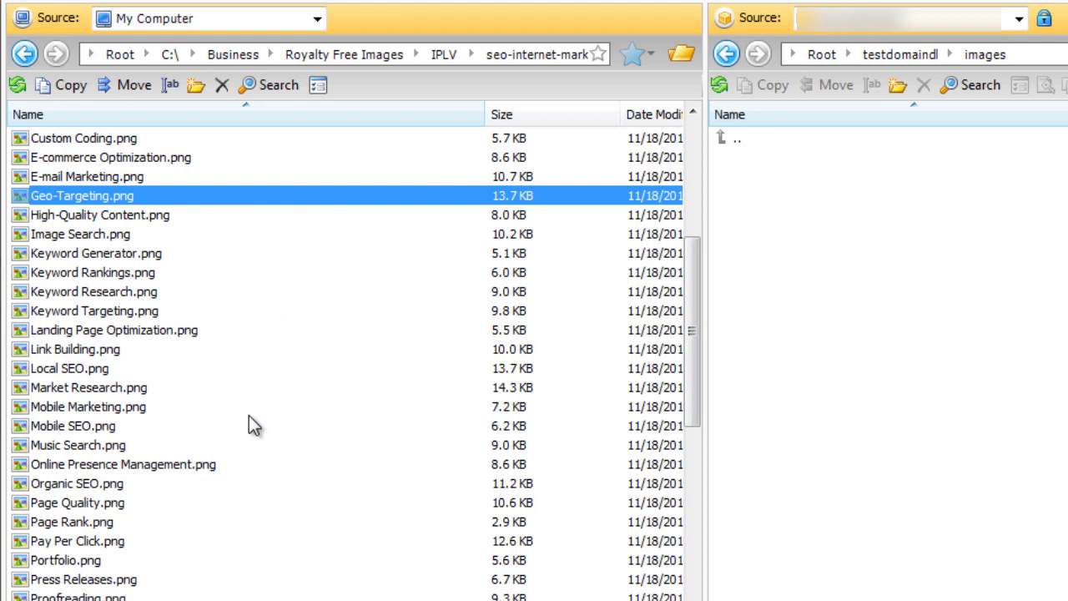
pyautogui.keyDown('shift'); pyautogui.click(233, 467); pyautogui.keyUp('shift')
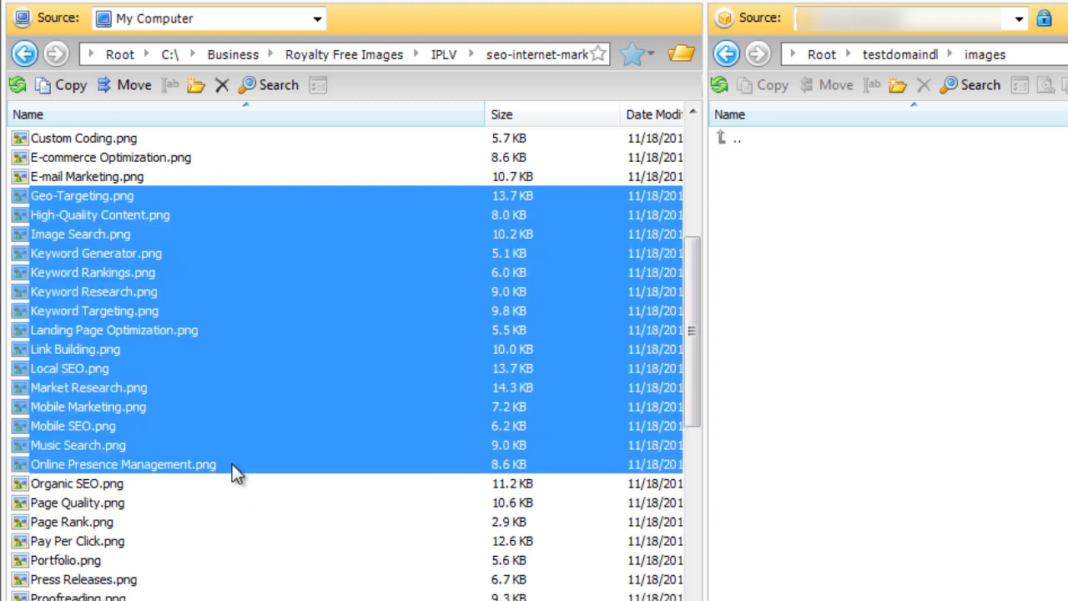
pyautogui.click(248, 196)
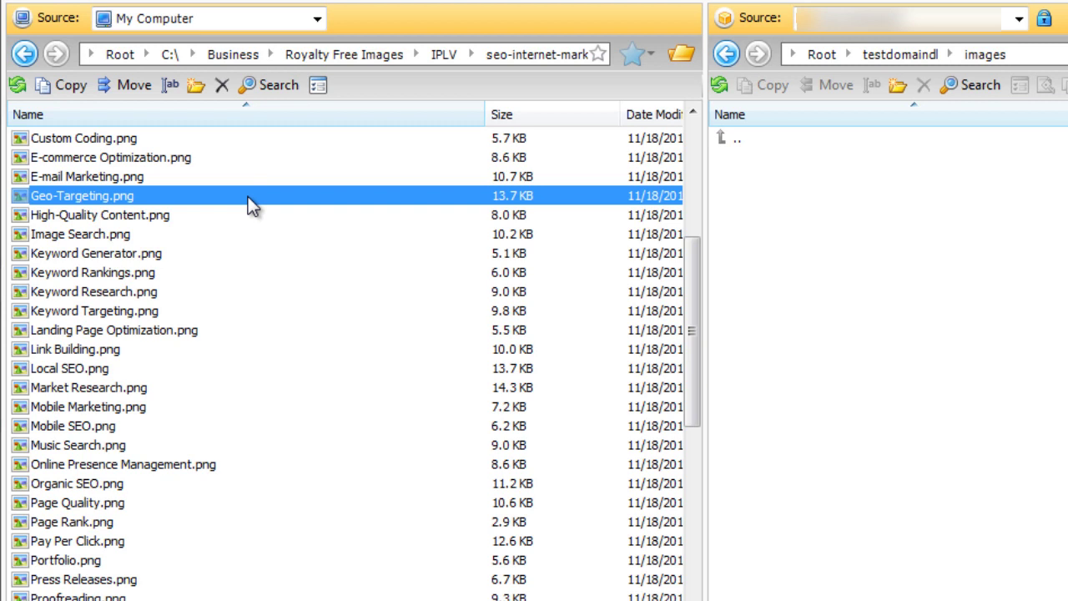
# Step: Select the non-adjacent local files High-Quality Content.png, Landing Page Optimization.png and Online Presence Management.png together
pyautogui.click(225, 219)
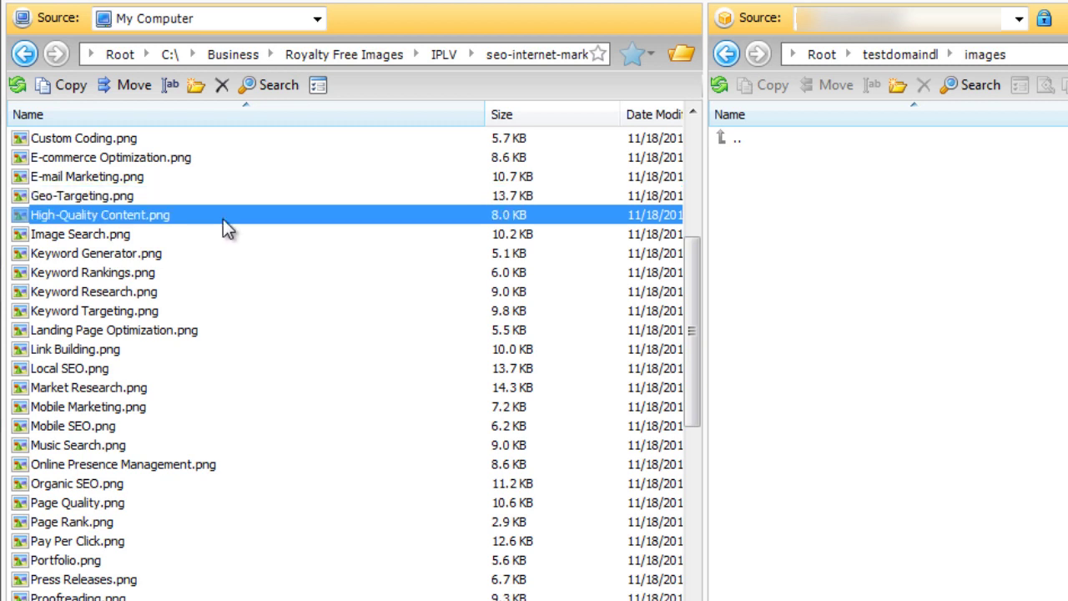
pyautogui.keyDown('ctrl'); pyautogui.click(181, 331); pyautogui.keyUp('ctrl')
pyautogui.keyDown('ctrl'); pyautogui.click(184, 472); pyautogui.keyUp('ctrl')
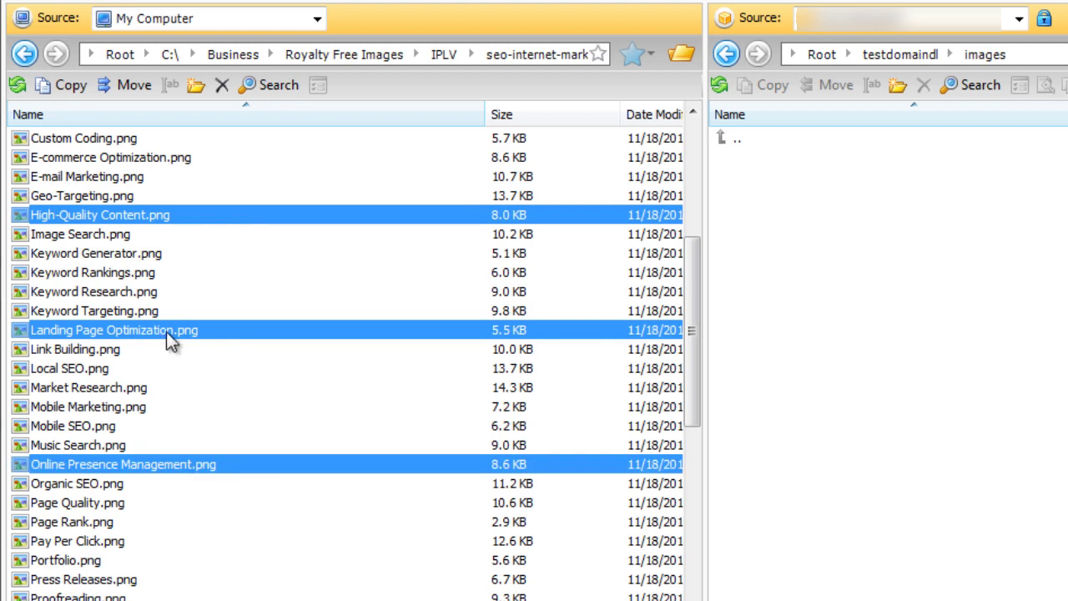
# Step: Copy the local files from E-commerce Optimization.png through SEO Maintenance.png into the bucket's images folder
pyautogui.click(182, 161)
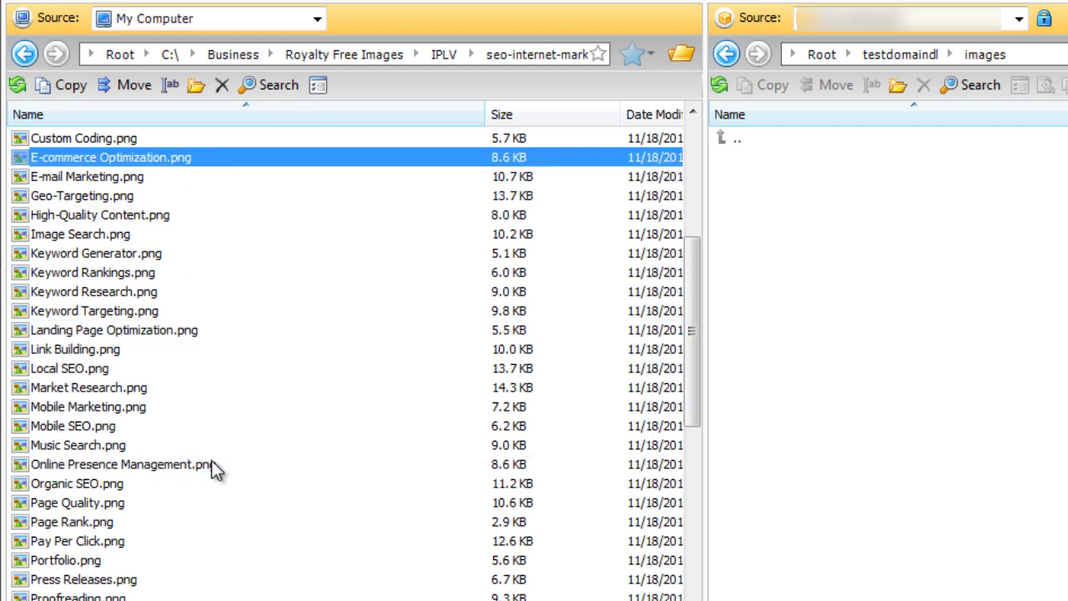
pyautogui.scroll(-4, 214, 470)
pyautogui.keyDown('shift'); pyautogui.click(217, 522); pyautogui.keyUp('shift')
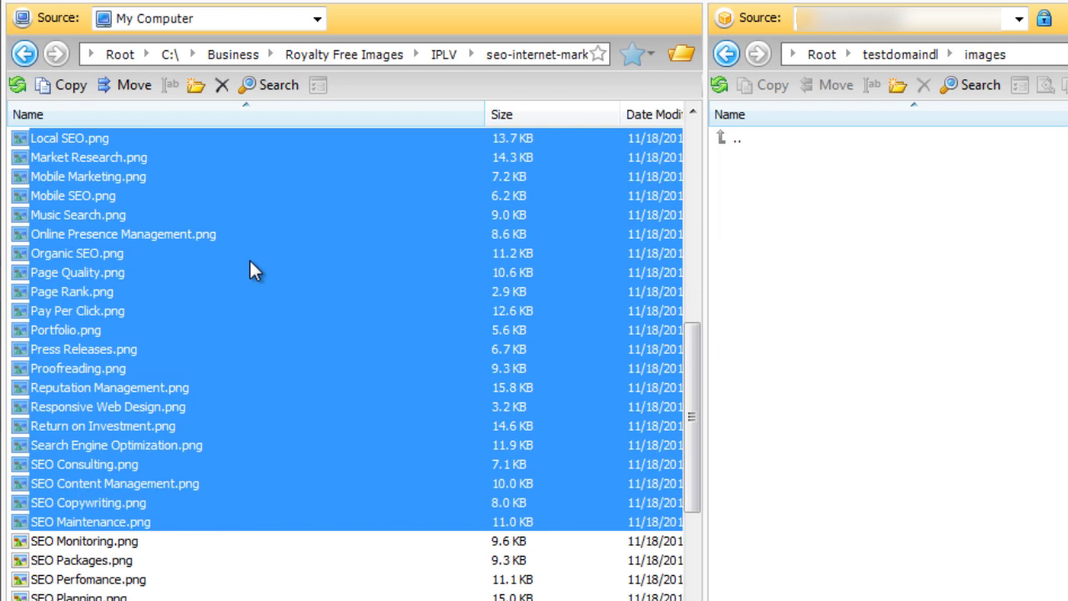
pyautogui.moveTo(250, 260); pyautogui.dragTo(886, 262)
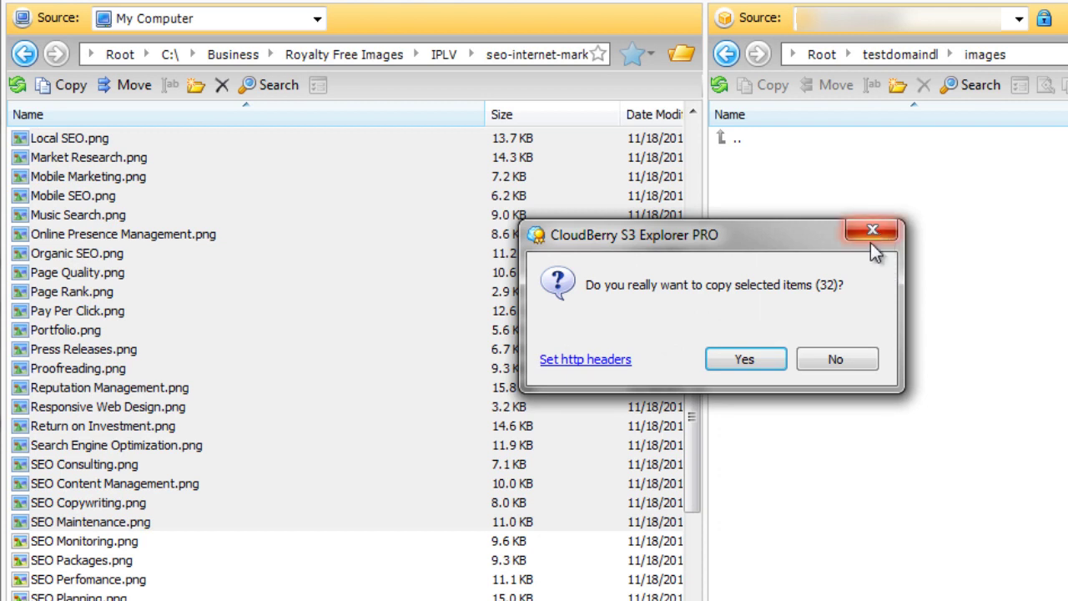
pyautogui.click(767, 357)
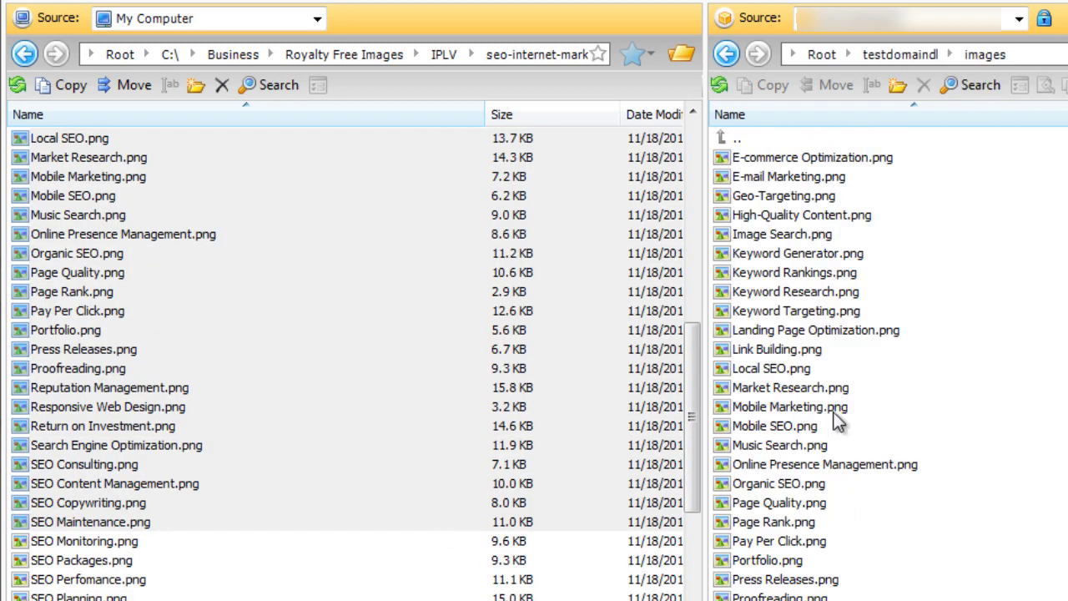
# Step: Examine the copied files in the bucket's images folder and compare them with the local file list
pyautogui.click(833, 411)
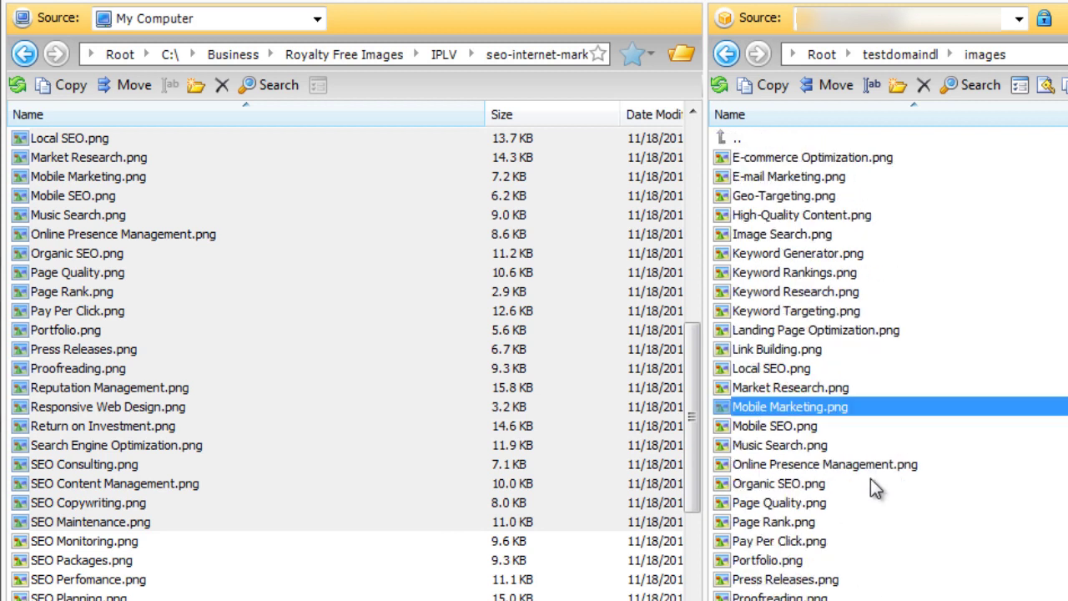
pyautogui.scroll(-1, 861, 280)
pyautogui.scroll(1, 859, 287)
pyautogui.scroll(-2, 1044, 350)
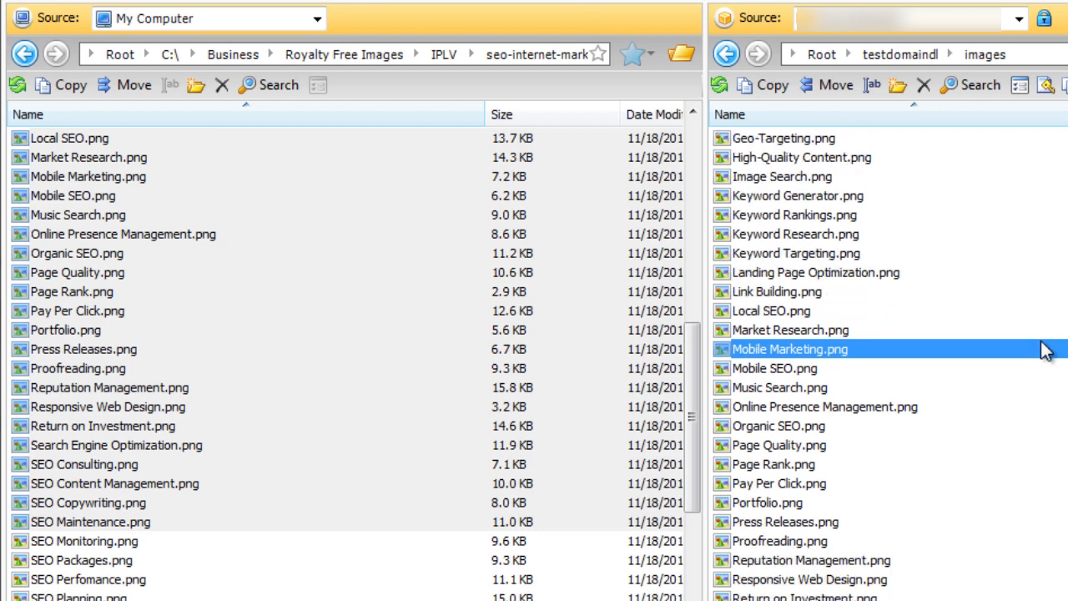
pyautogui.scroll(1, 1032, 357)
pyautogui.scroll(1, 1031, 357)
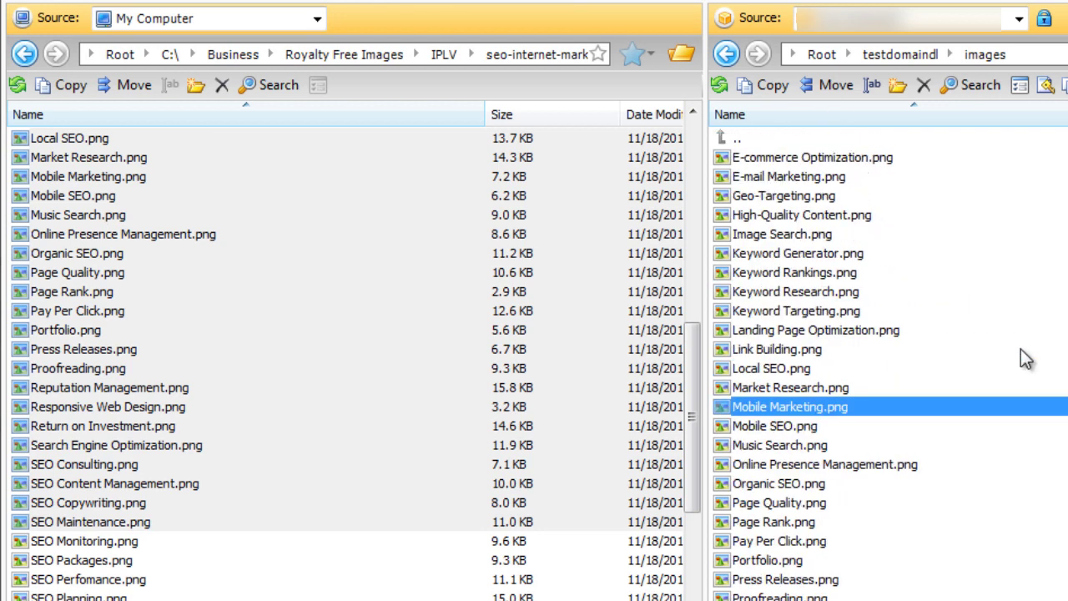
pyautogui.click(838, 272)
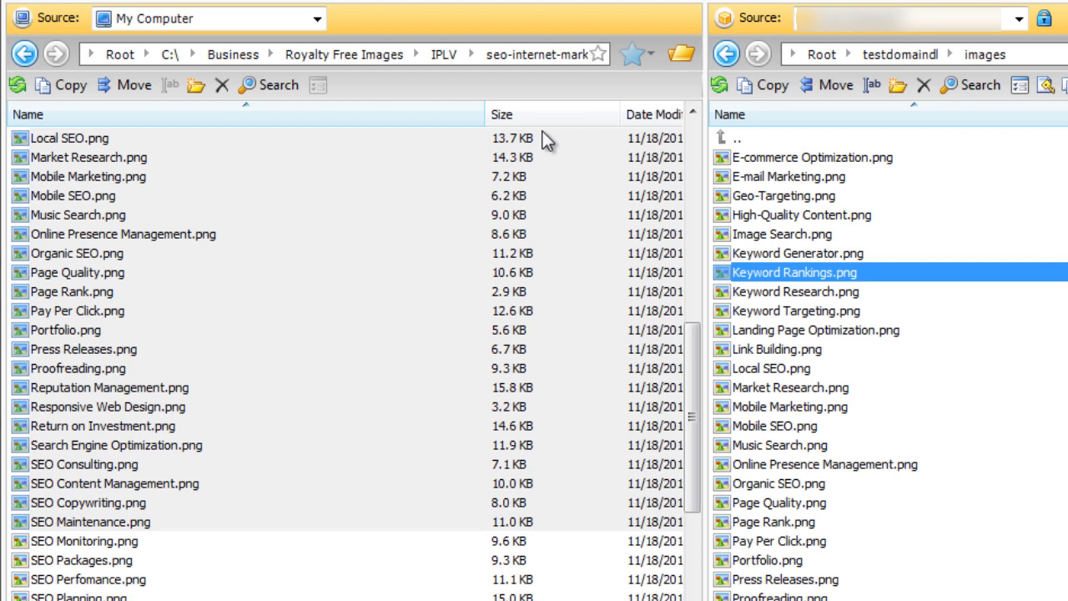
pyautogui.click(692, 155)
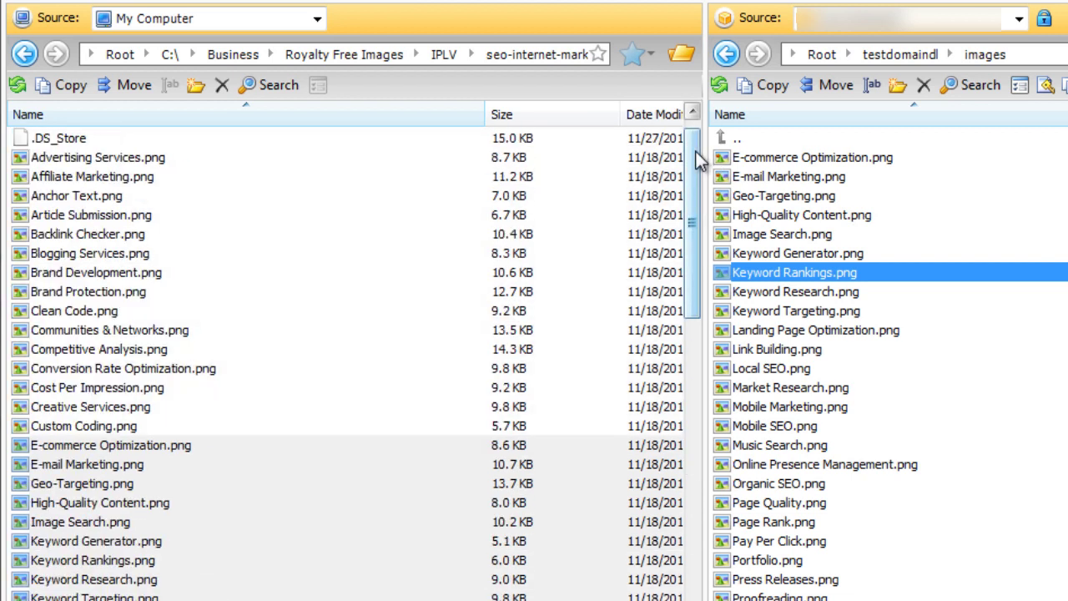
# Step: Start copying the bucket files from Image Search.png through Mobile SEO.png to the local folder, and decline the copy
pyautogui.click(800, 235)
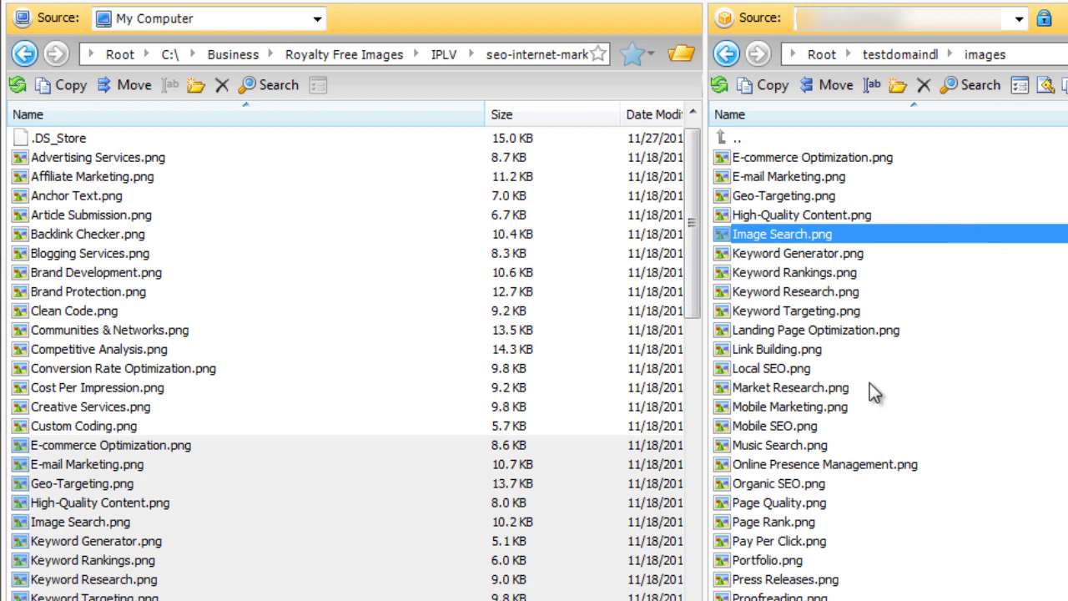
pyautogui.keyDown('shift'); pyautogui.click(864, 427); pyautogui.keyUp('shift')
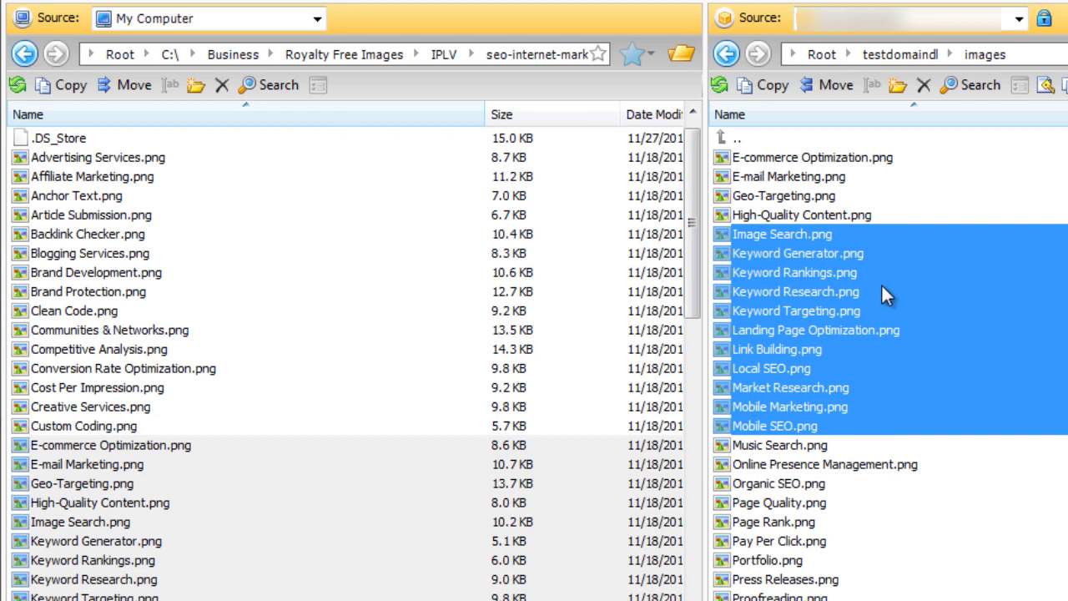
pyautogui.moveTo(883, 285); pyautogui.dragTo(373, 310)
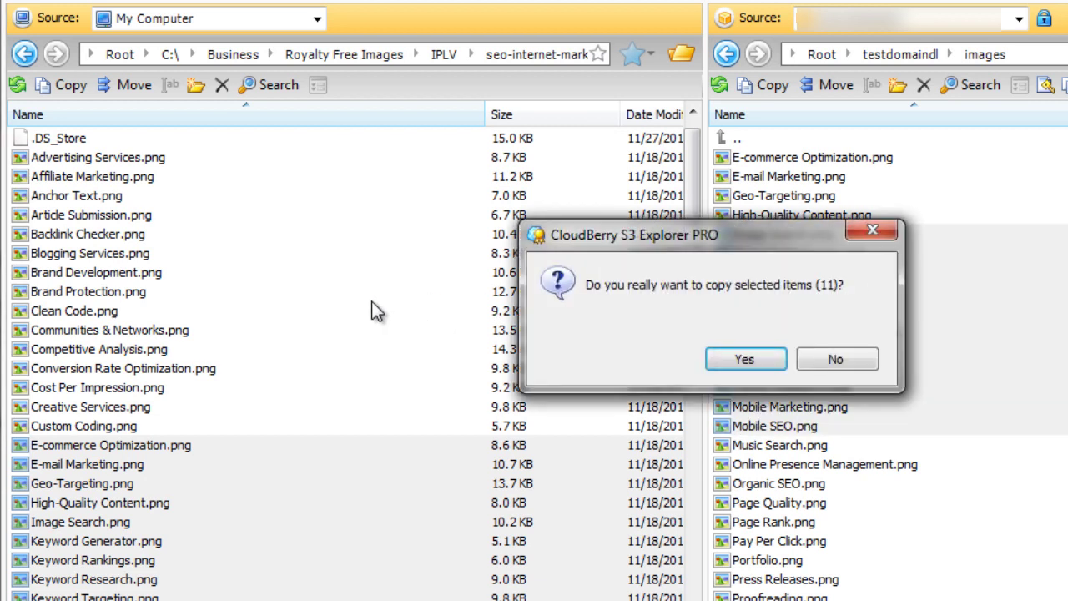
pyautogui.click(816, 357)
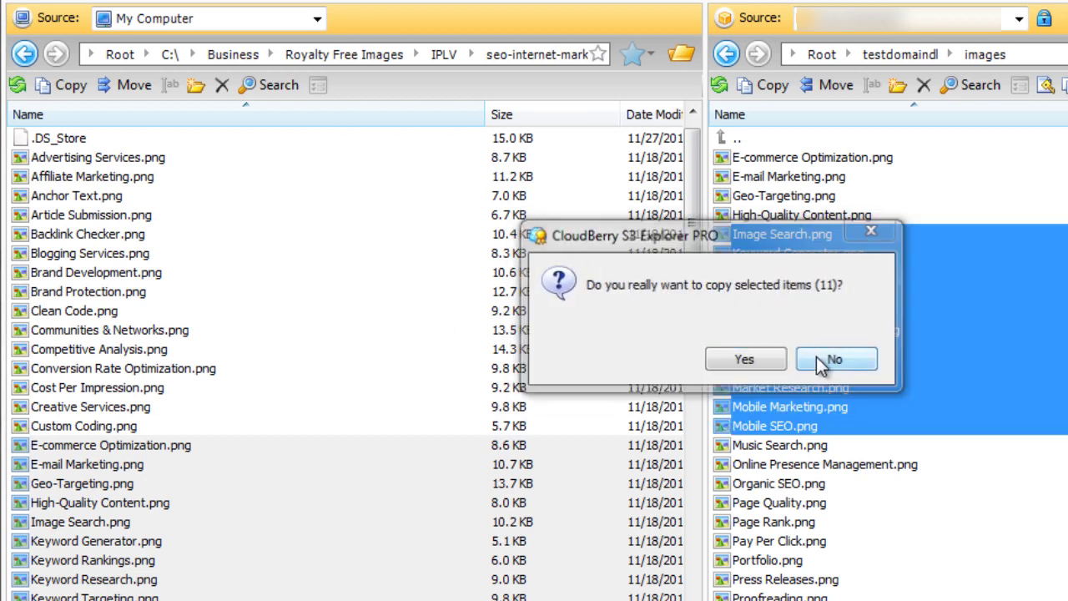
# Step: Select only Brand Development.png in the local folder and only Keyword Research.png in the bucket's images folder
pyautogui.click(393, 275)
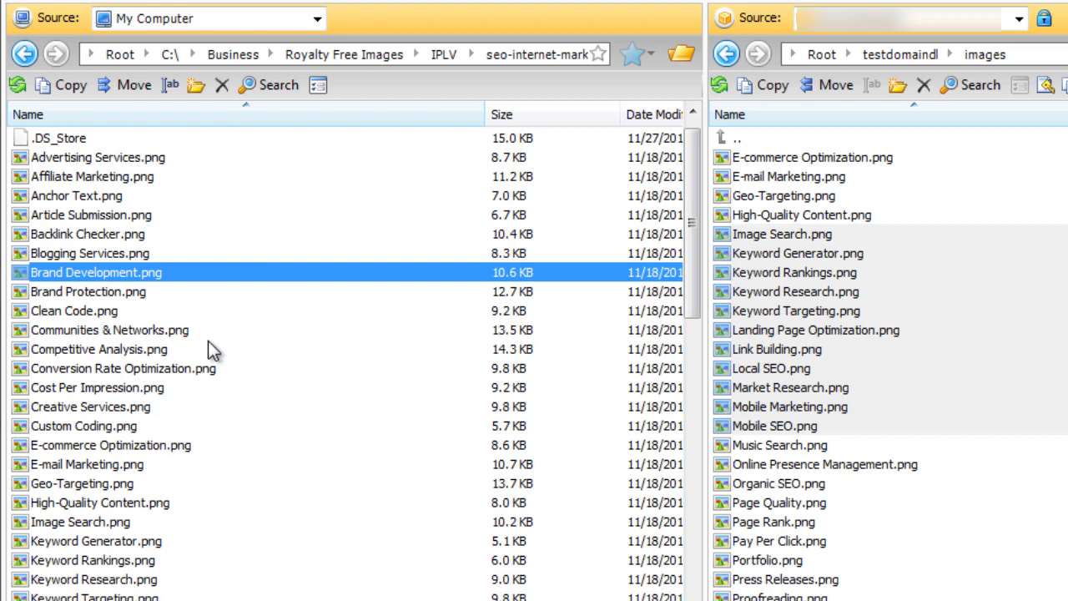
pyautogui.click(939, 288)
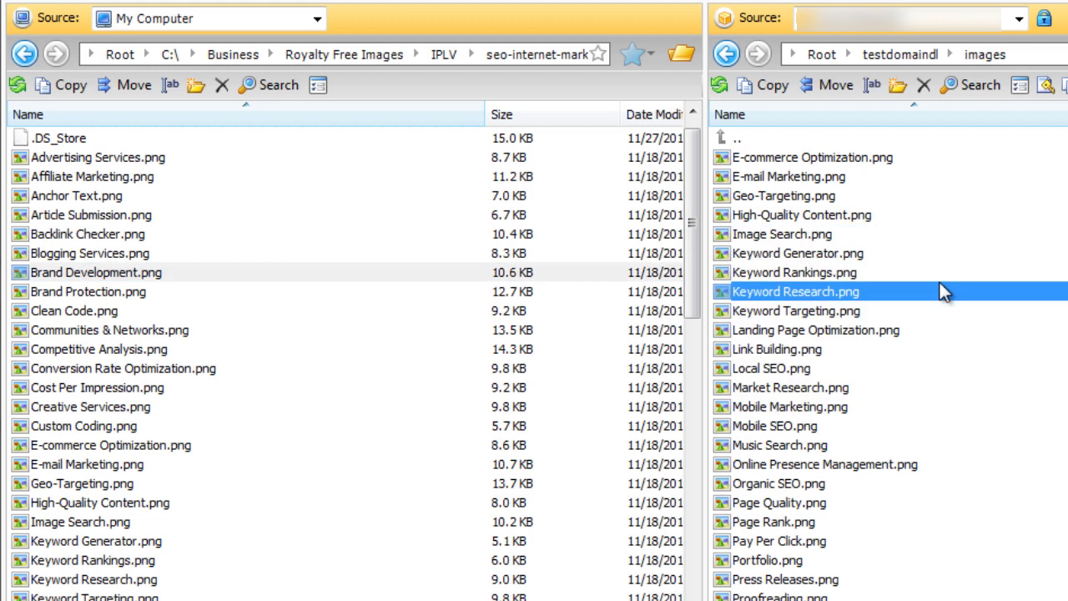